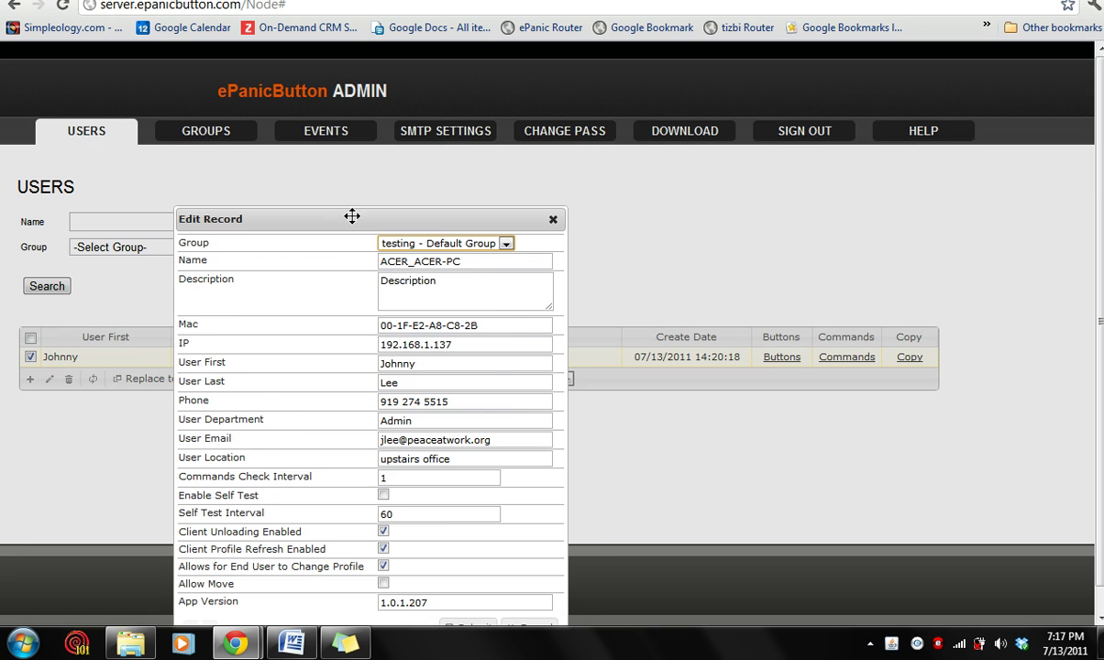
- Reposition the user's Edit Record dialog and review its Group, Name and Description fields
left_click_drag(352, 218, 406, 150)
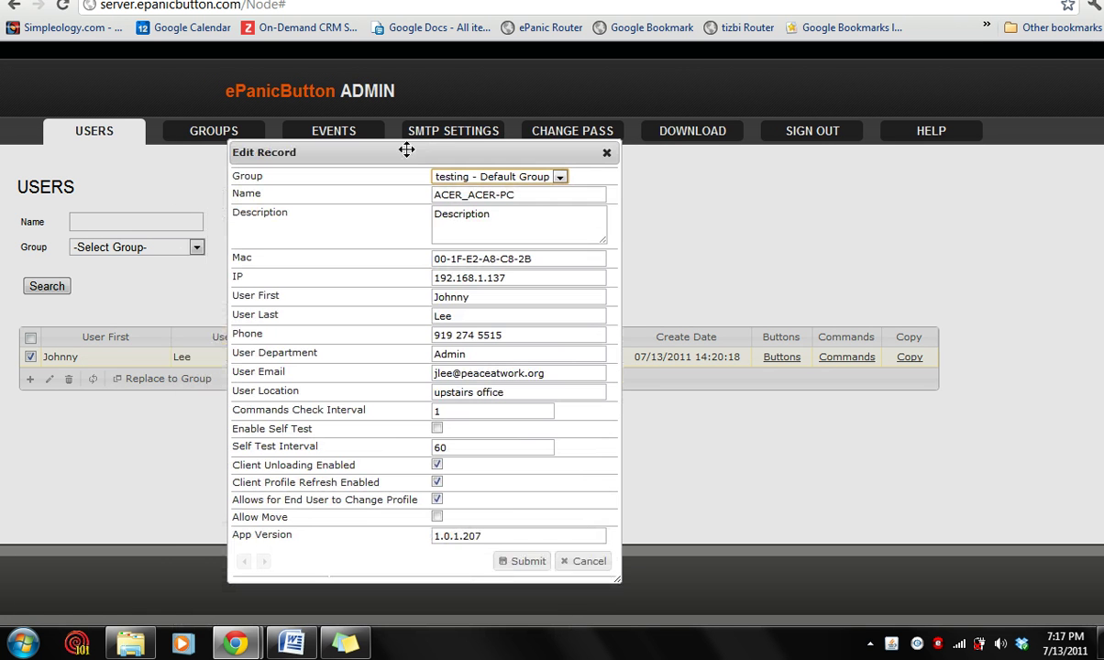
left_click(559, 177)
left_click(561, 178)
double_click(266, 194)
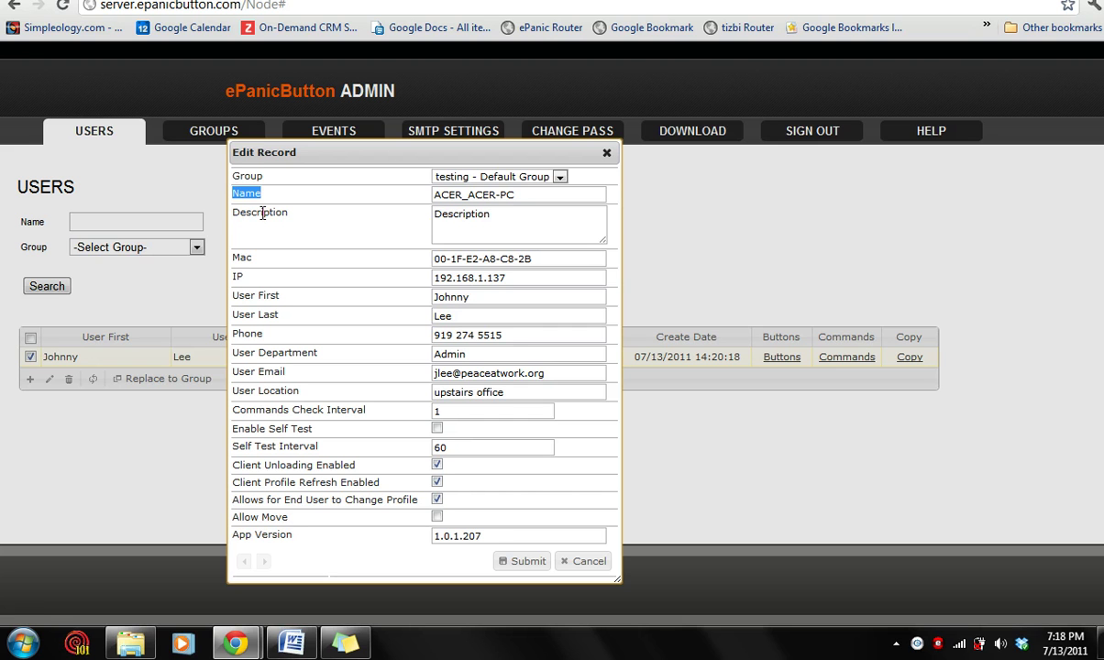
left_click_drag(295, 216, 235, 217)
double_click(447, 217)
left_click(343, 218)
- Review the Mac and IP fields and the block from User First to User Location in the user record
left_click_drag(259, 257, 237, 261)
left_click(249, 274)
left_click_drag(231, 171, 234, 282)
left_click(257, 278)
double_click(247, 275)
left_click_drag(225, 292, 505, 395)
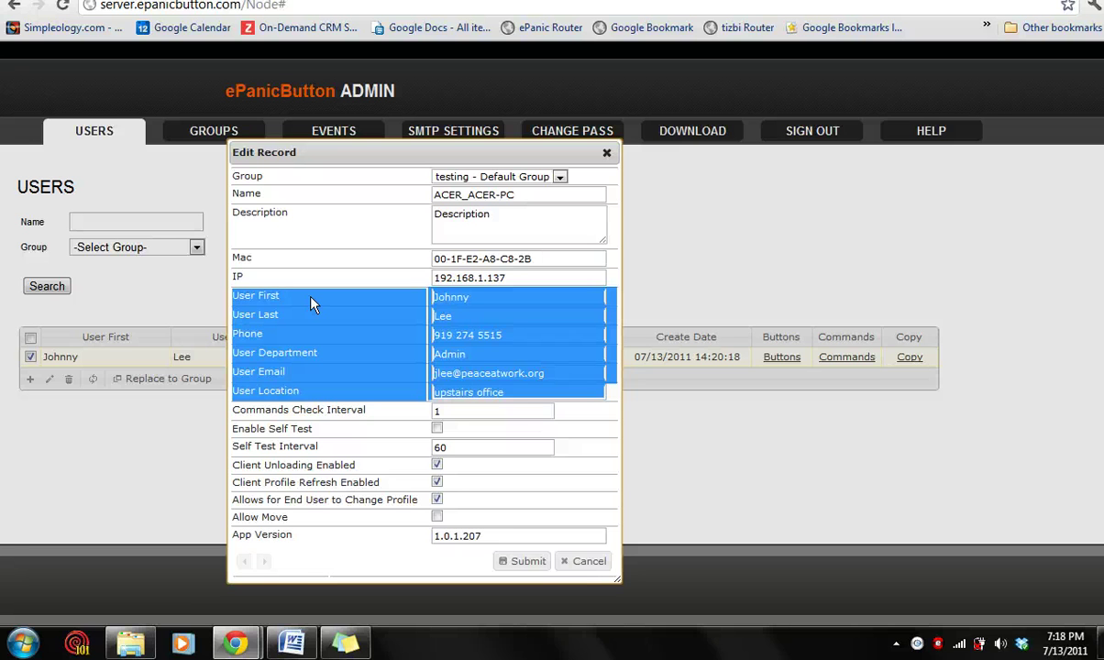
left_click(710, 248)
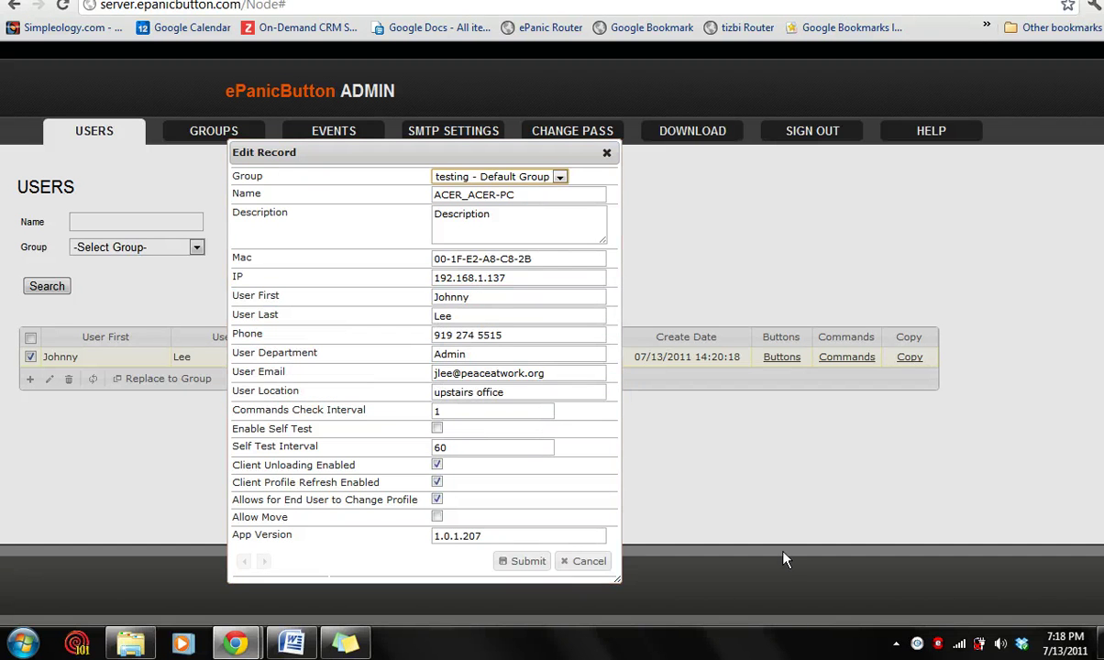
- Open Modify profile in the ePanicButton desktop client, compare its User Information with the record, and cancel it
right_click(939, 645)
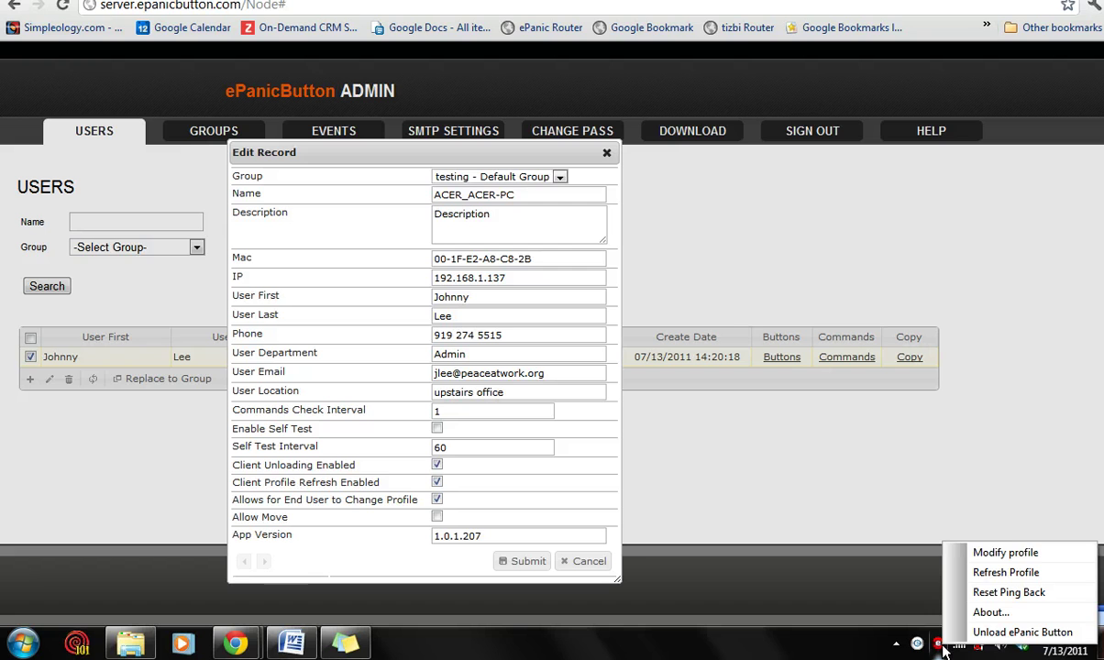
left_click(978, 553)
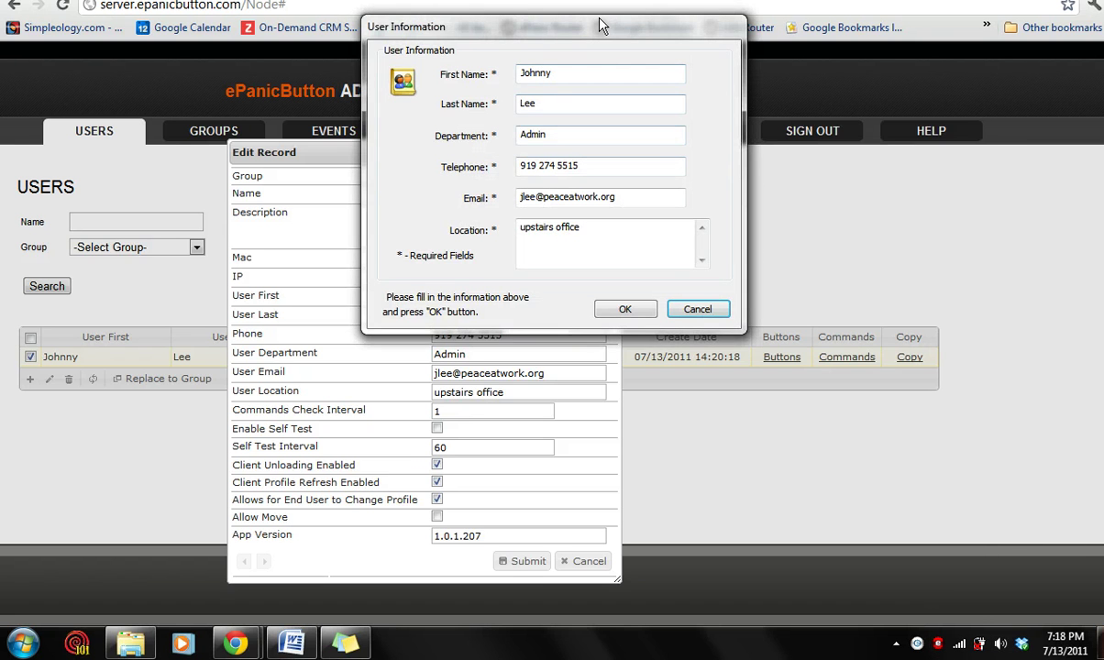
left_click_drag(601, 24, 825, 154)
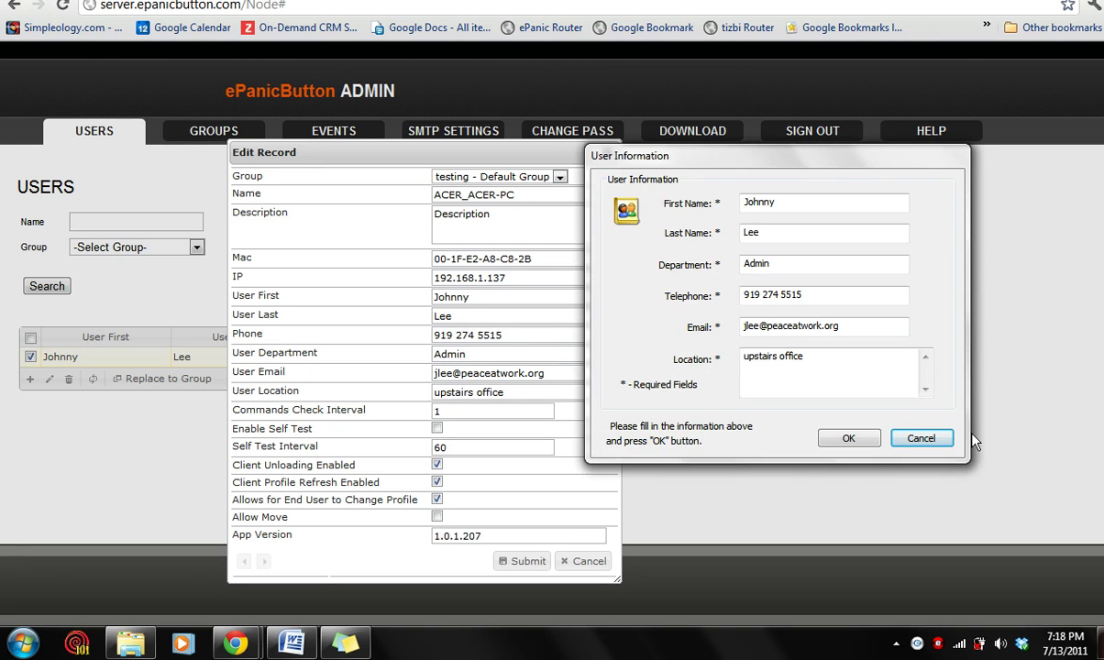
left_click(945, 440)
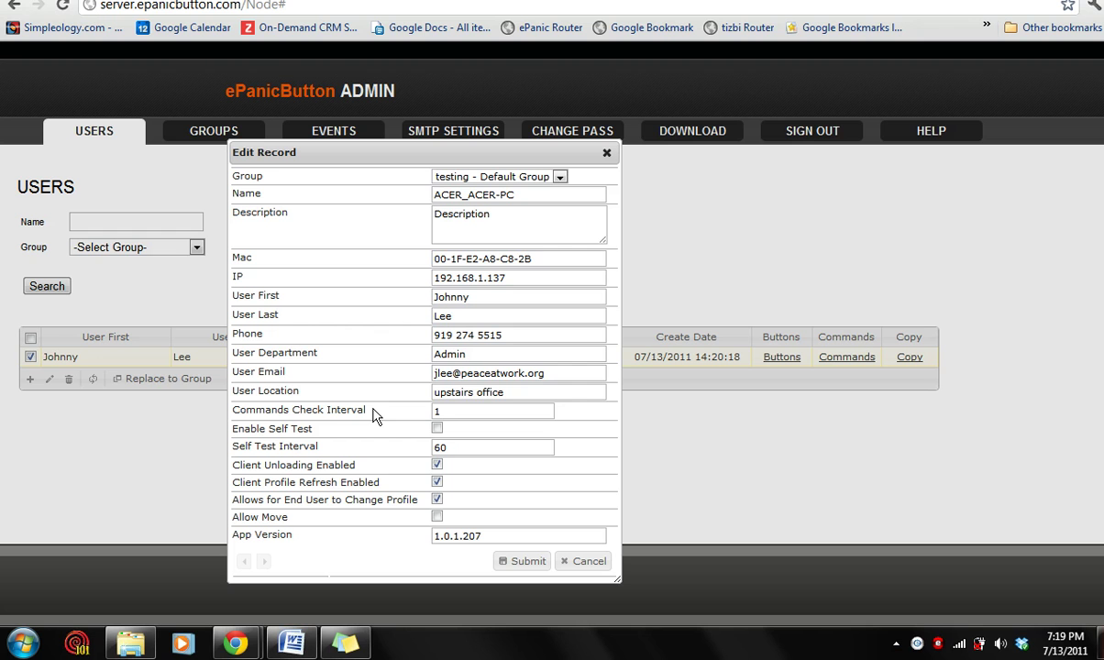
- Examine the Commands Check Interval setting and its value in the user record
left_click_drag(372, 414, 235, 406)
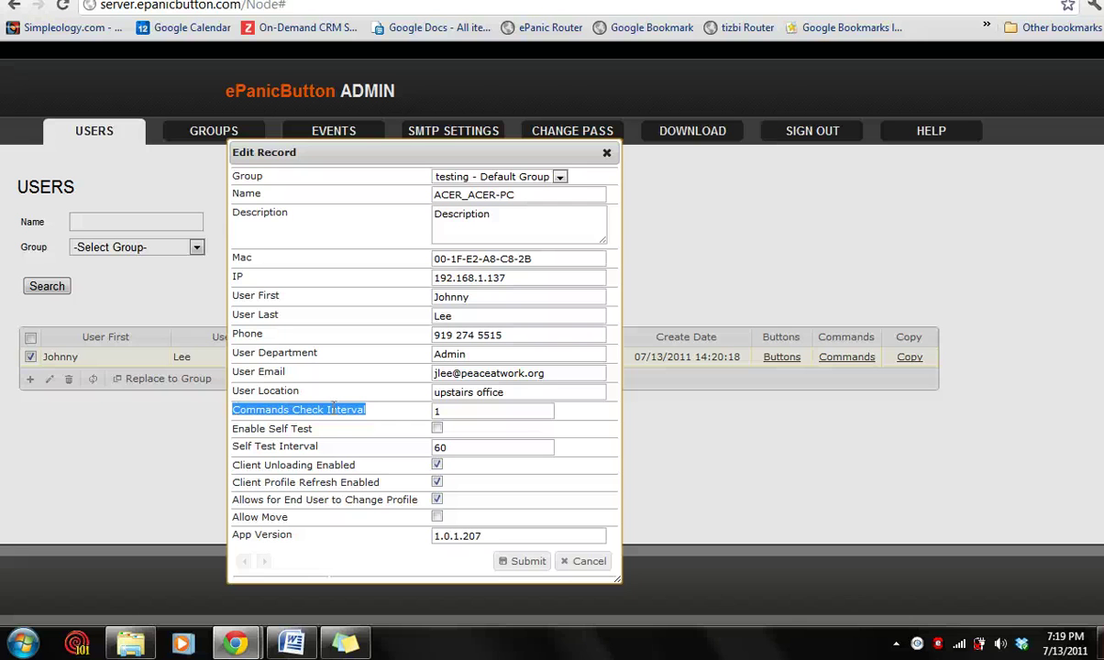
double_click(440, 411)
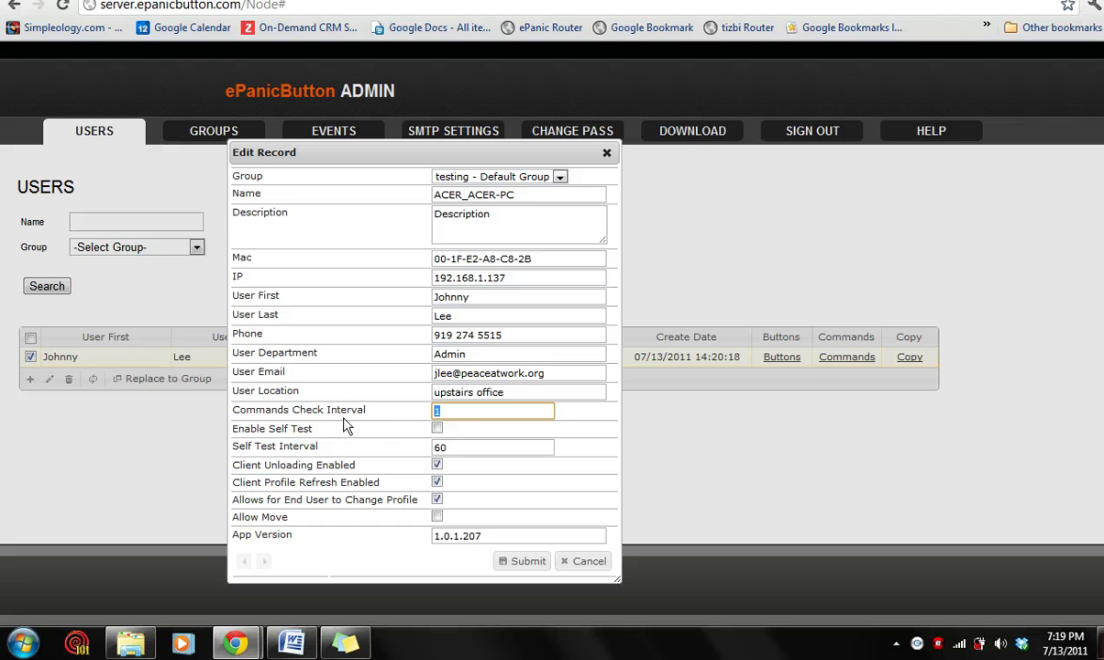
left_click(325, 434)
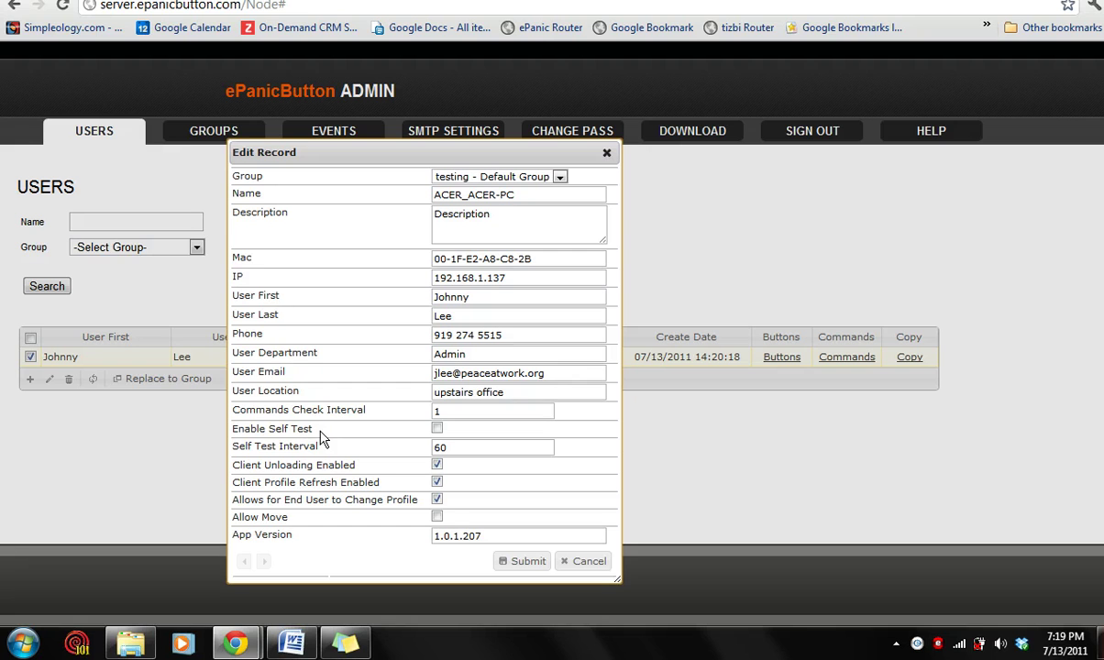
- Try enabling Self Test for the user, inspect the Self Test Interval field, and disable Self Test again
left_click_drag(310, 429, 236, 429)
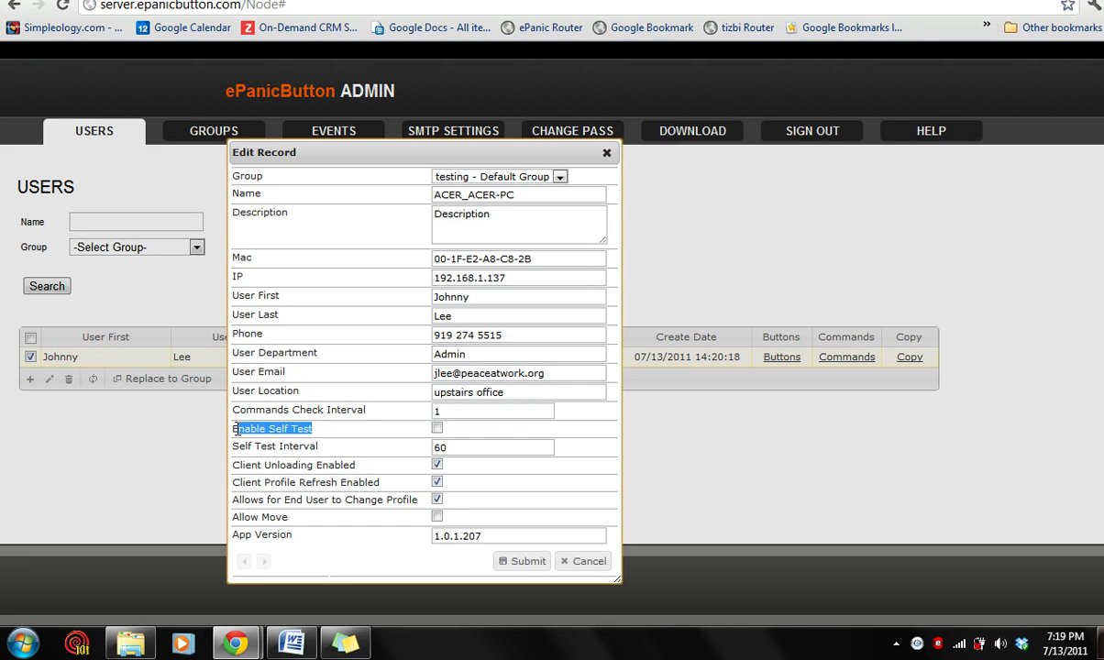
left_click(331, 437)
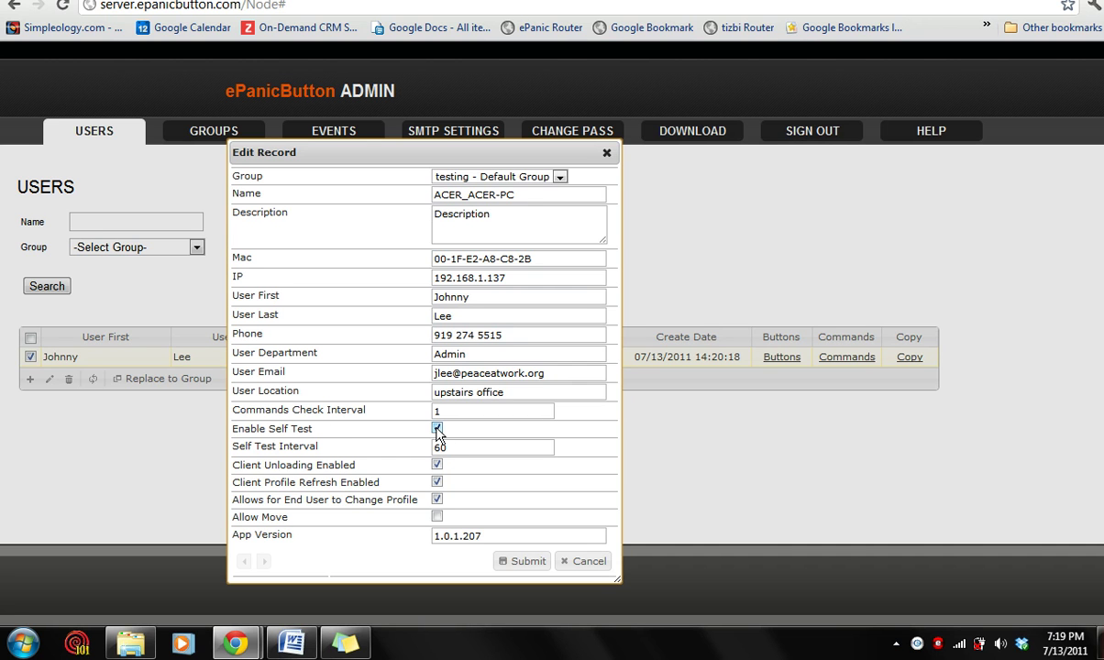
left_click(453, 449)
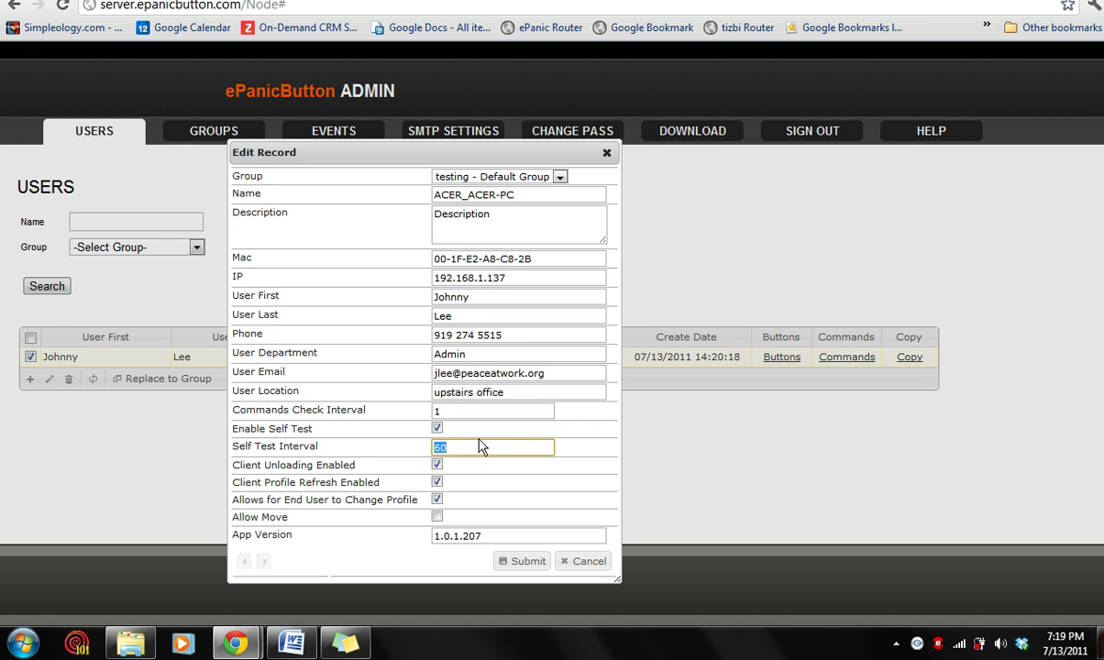
left_click(458, 450)
left_click(438, 428)
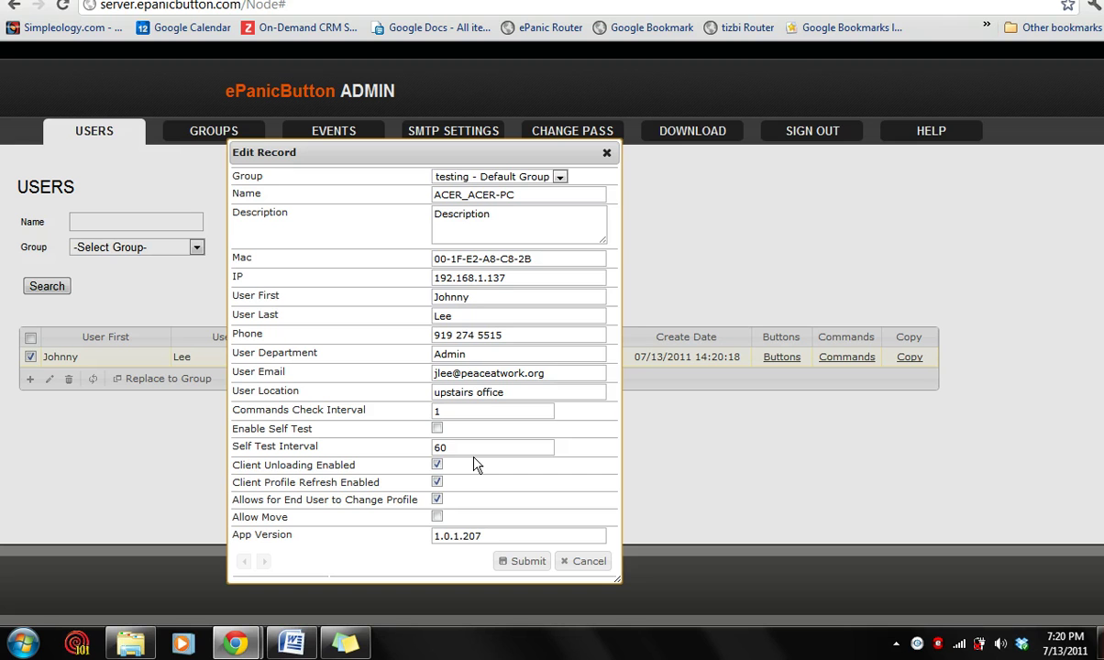
- Examine the Client Unloading Enabled setting and the desktop client's unload command, dismissing the profile form without changes
left_click_drag(357, 467, 235, 467)
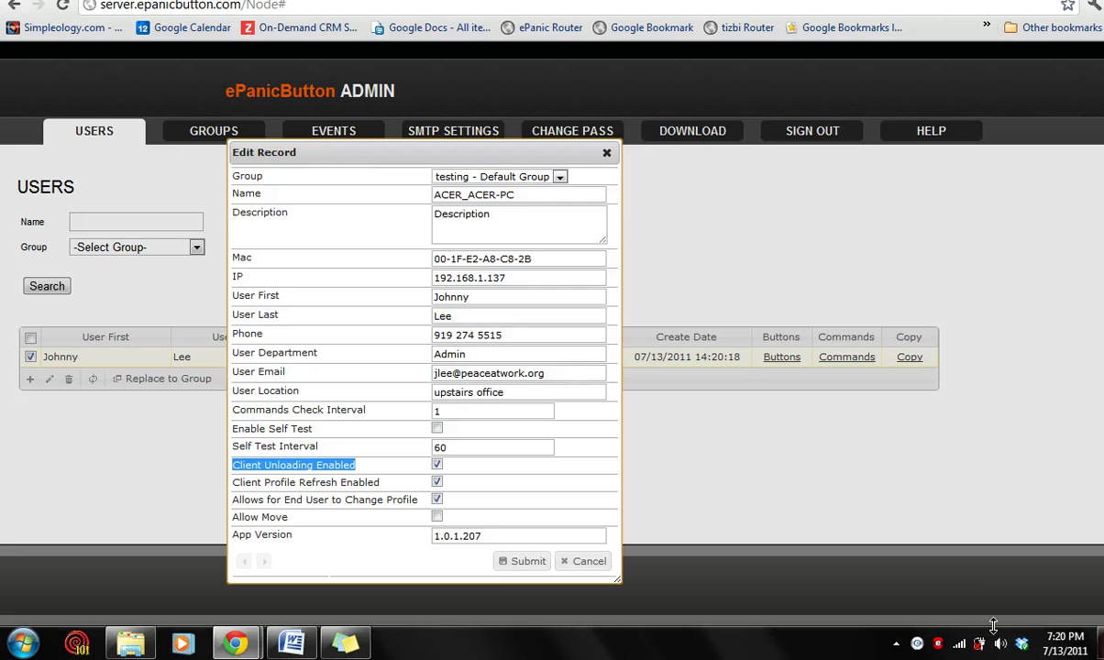
right_click(940, 643)
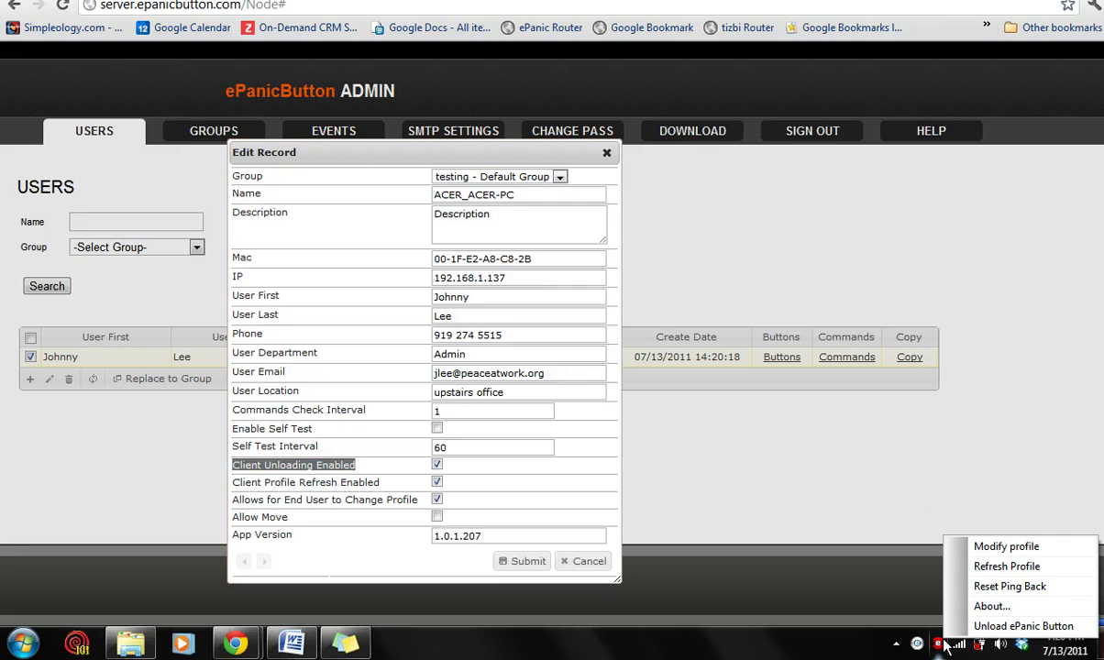
left_click(972, 548)
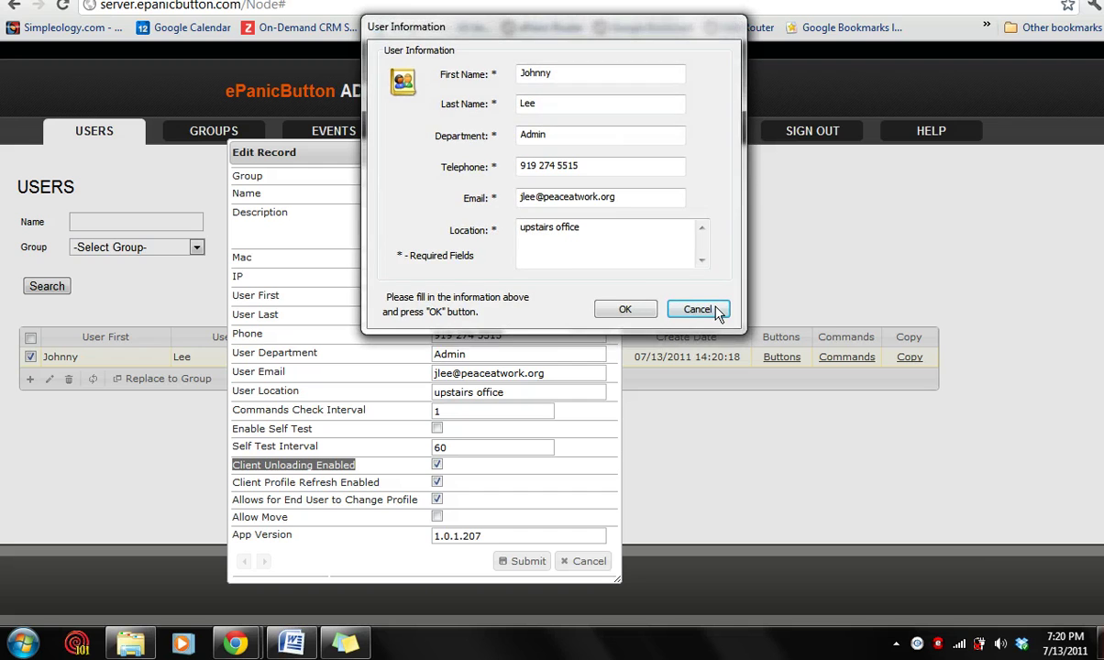
left_click(715, 312)
right_click(938, 645)
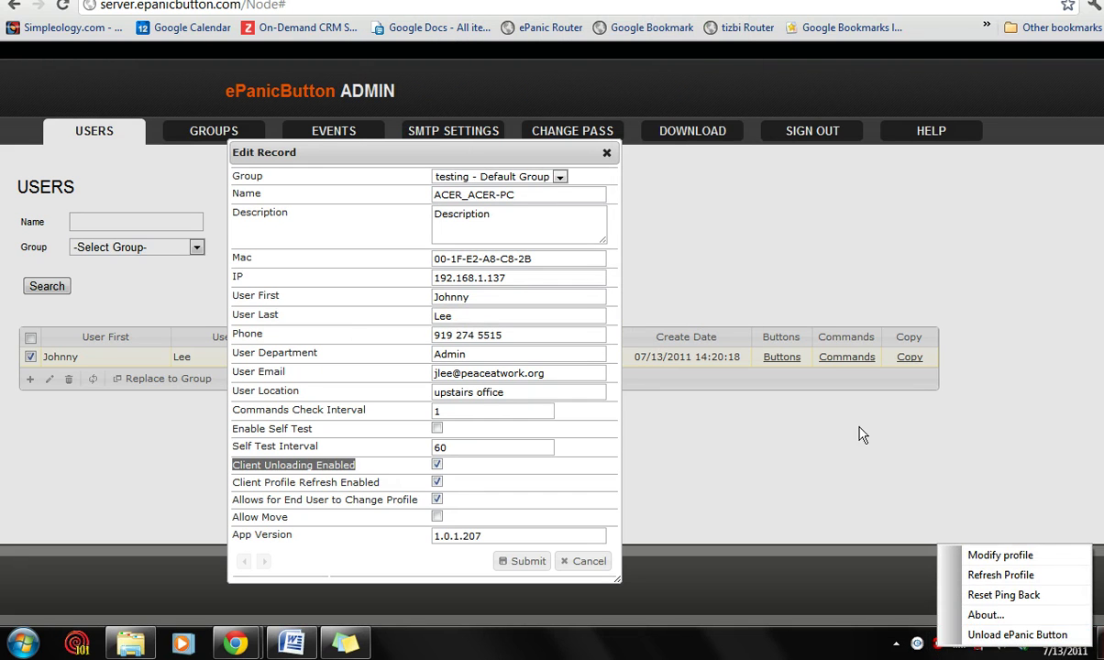
left_click(949, 596)
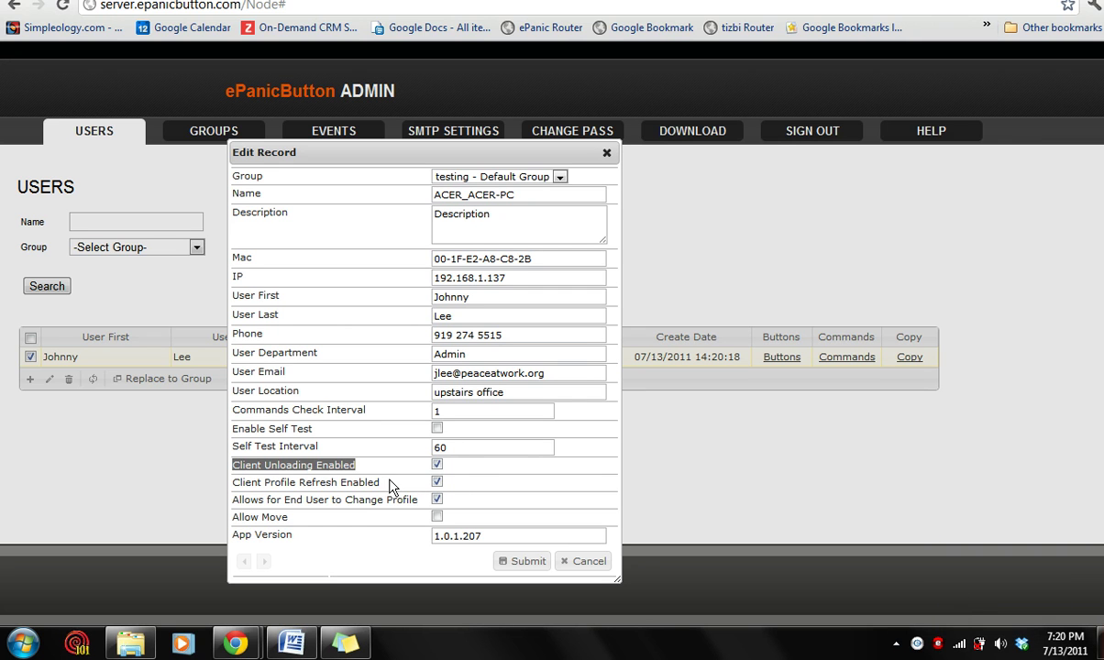
- Compare the profile refresh and end-user profile change permissions with the client's Refresh Profile and Modify profile commands, cancelling the profile form
left_click_drag(379, 484, 231, 482)
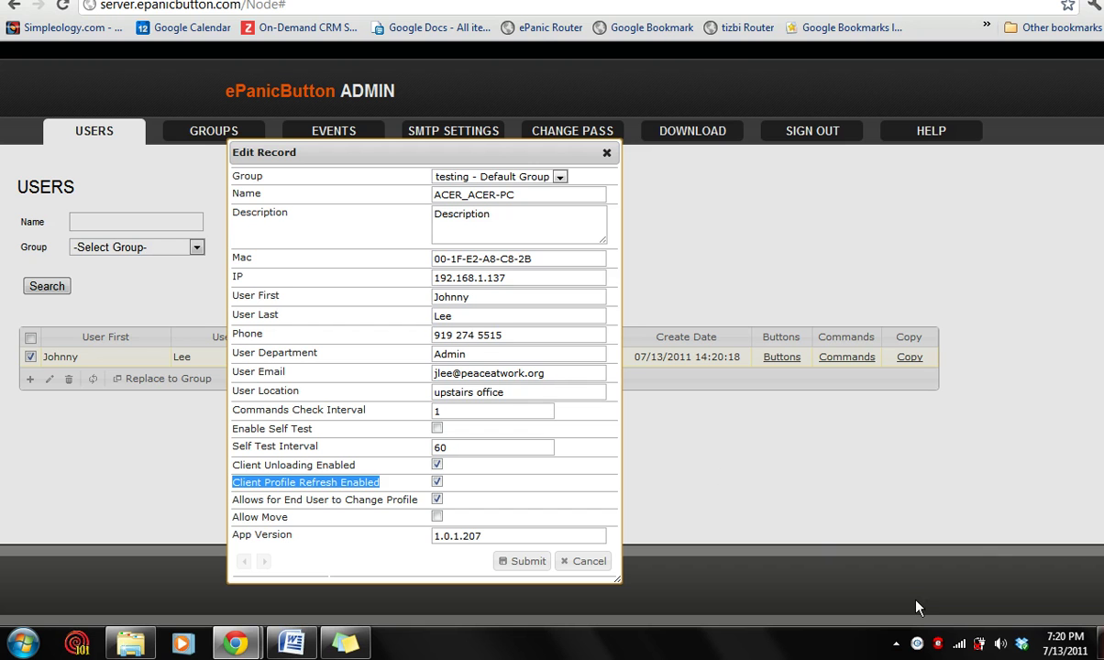
right_click(938, 645)
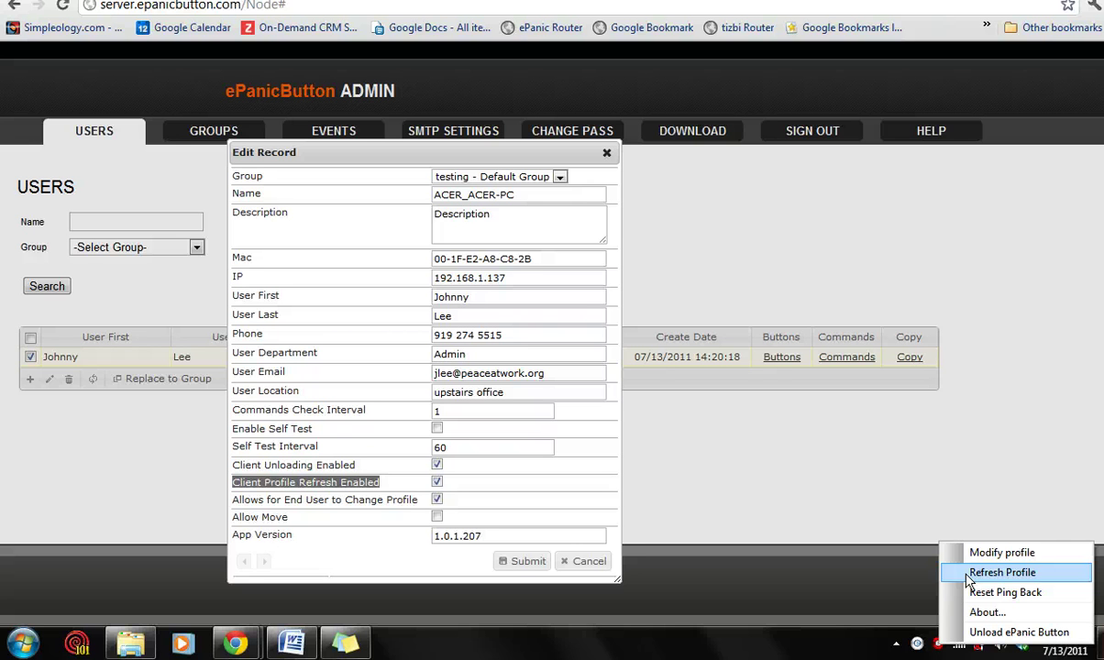
triple_click(371, 501)
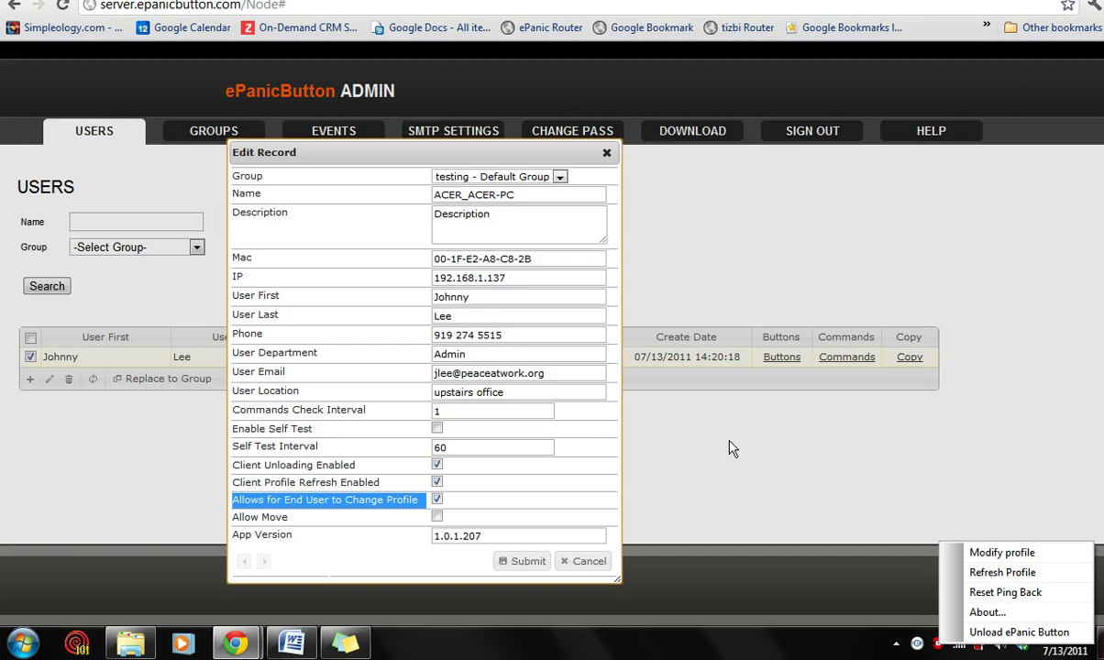
left_click(978, 554)
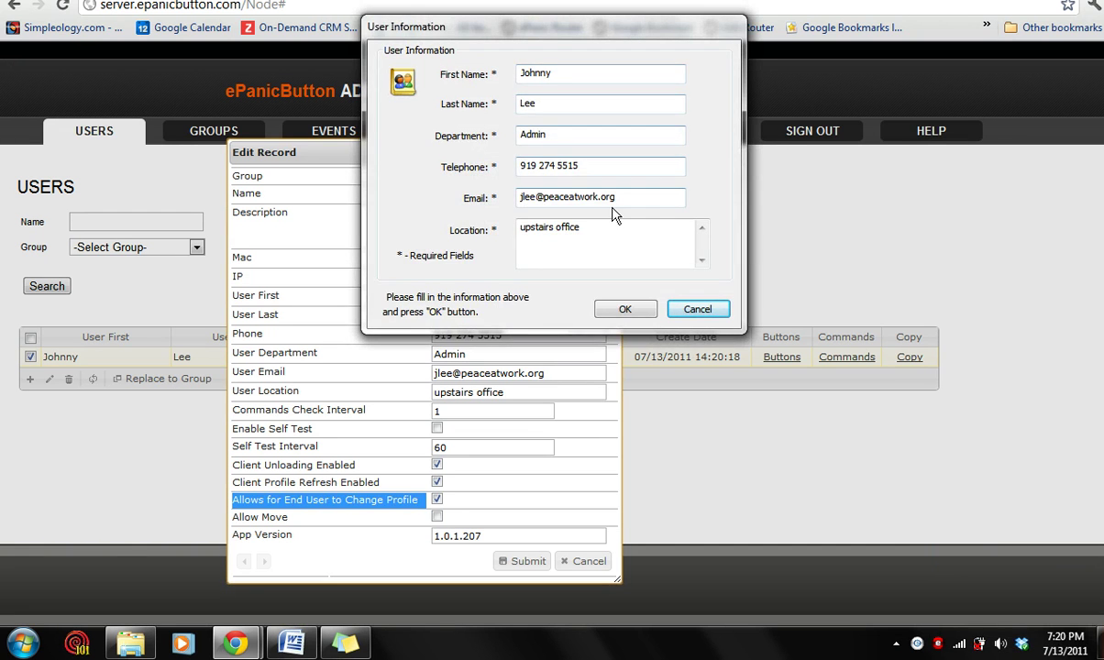
left_click(697, 310)
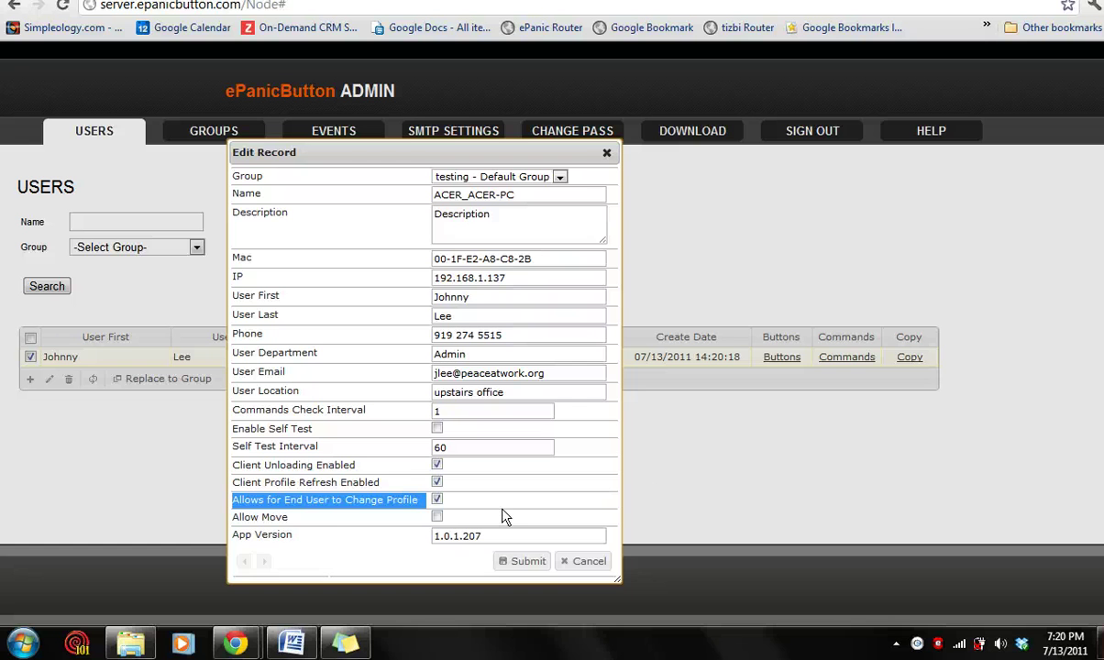
- Review the Allow Move and App Version fields, and close the user record without submitting changes
left_click(295, 519)
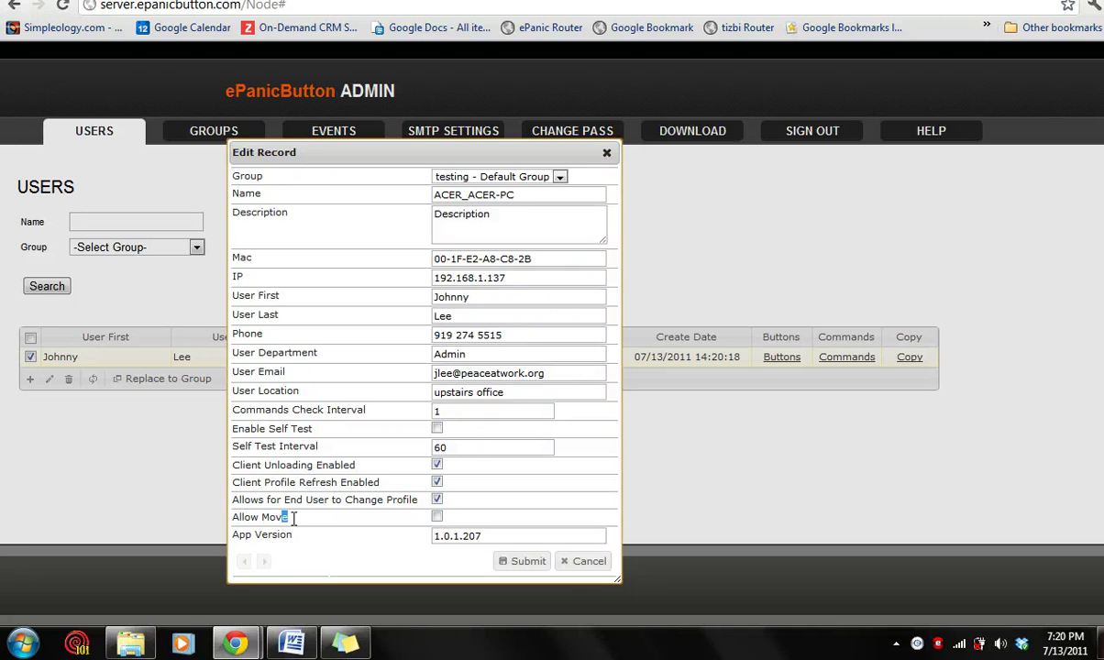
left_click_drag(291, 517, 235, 519)
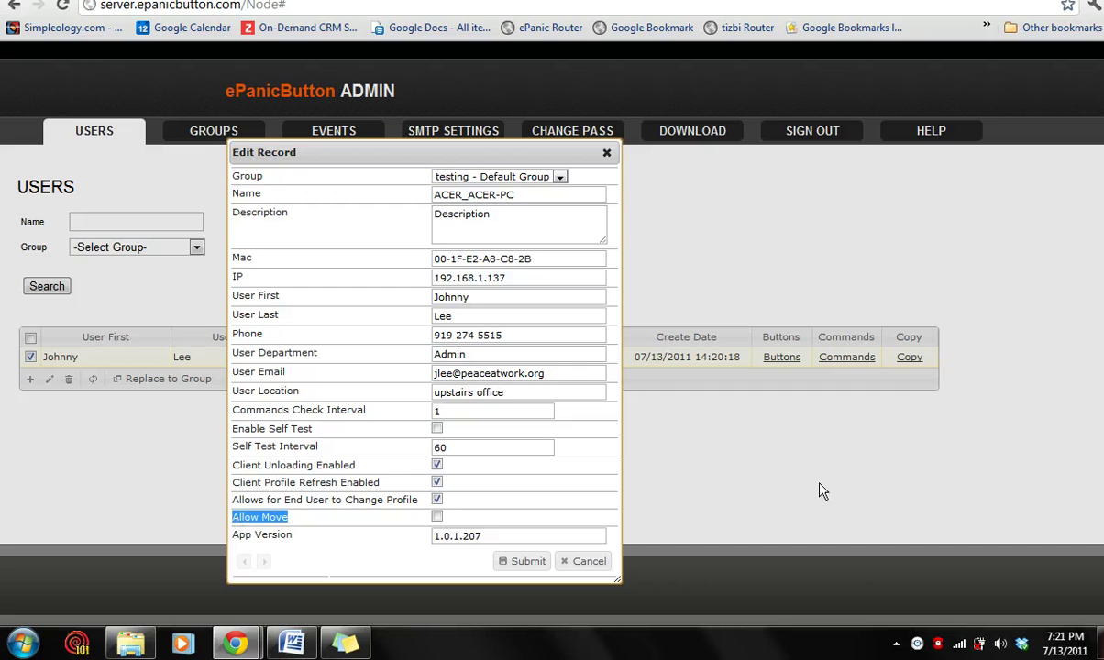
left_click(938, 644)
left_click(328, 524)
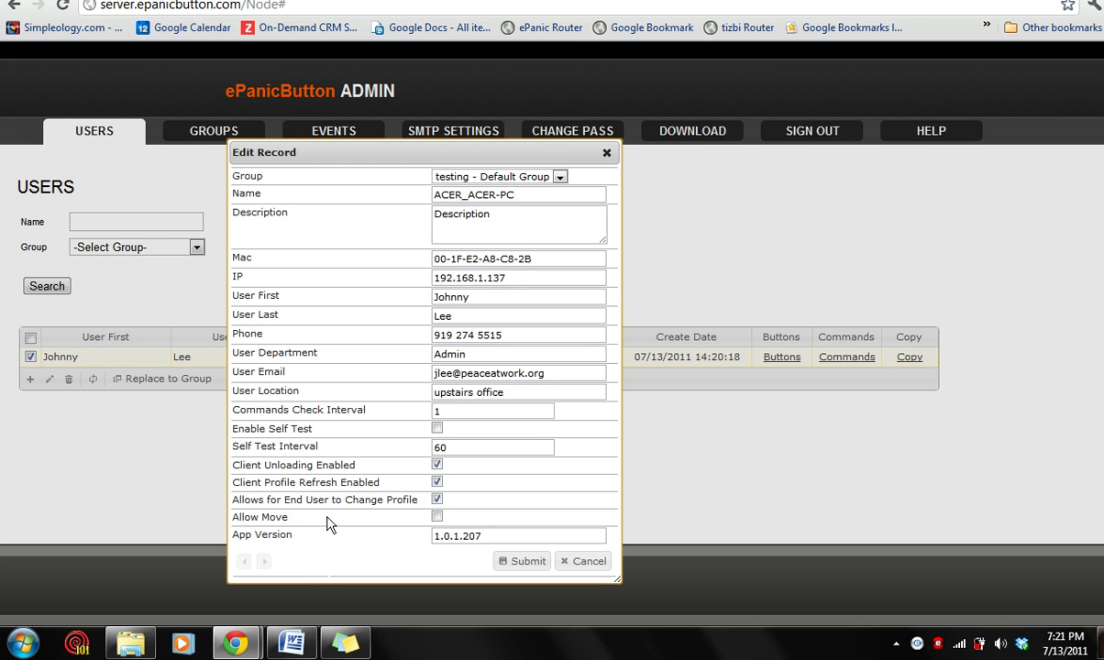
left_click_drag(294, 535, 231, 539)
left_click(490, 545)
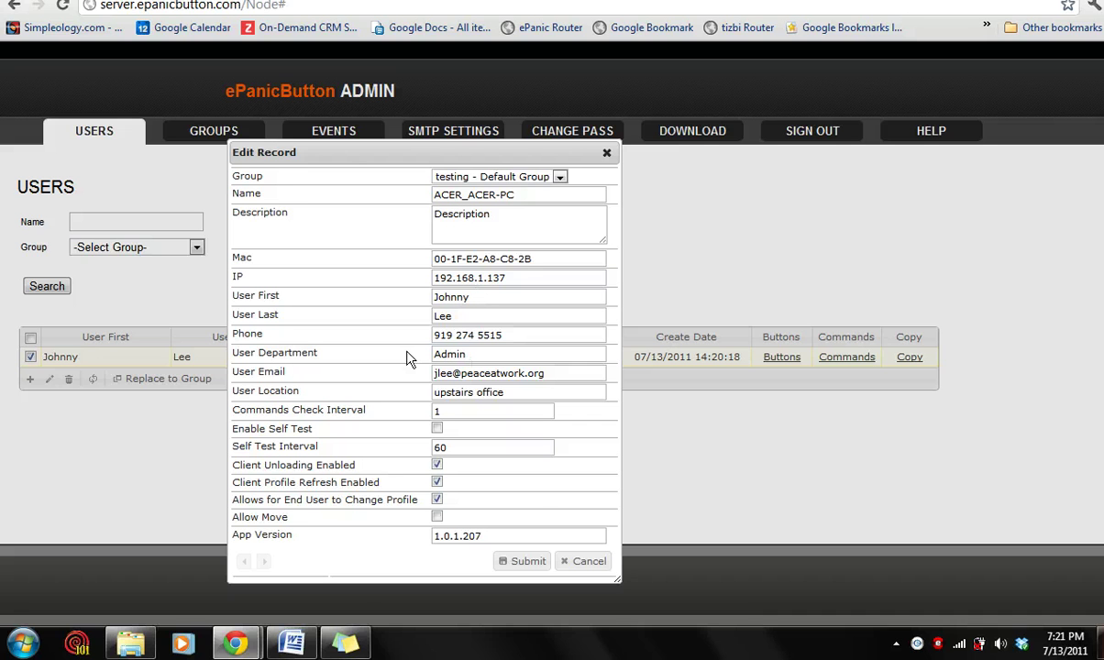
left_click(576, 562)
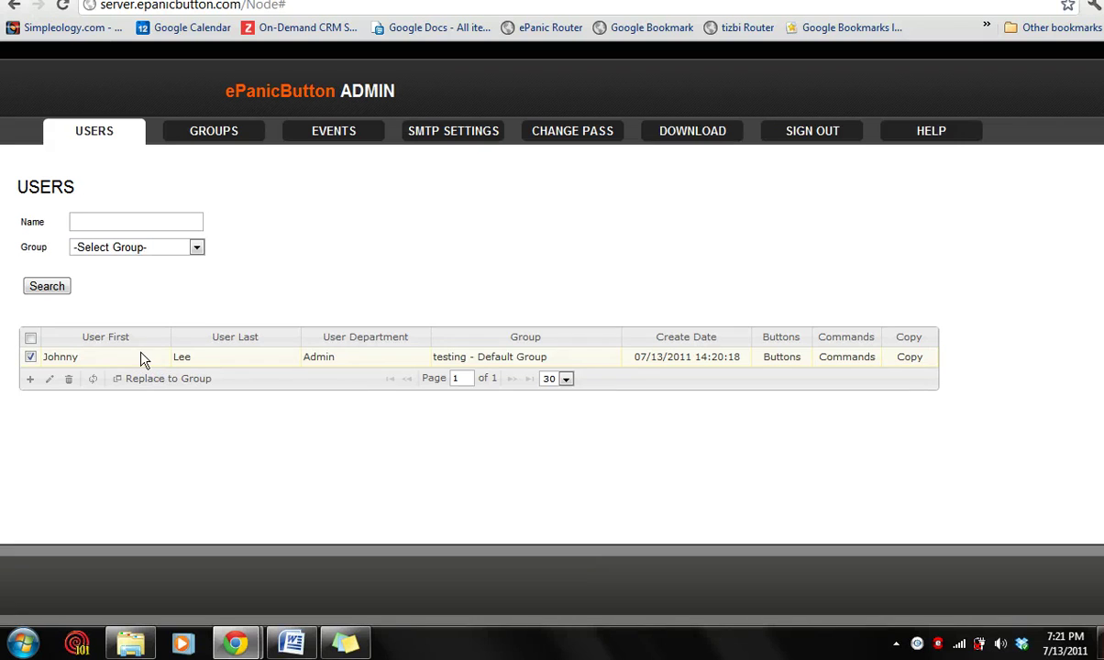
- Open the "testing - Default Group" record from the groups list, review its Default Node Settings, and cancel the edit
left_click(225, 135)
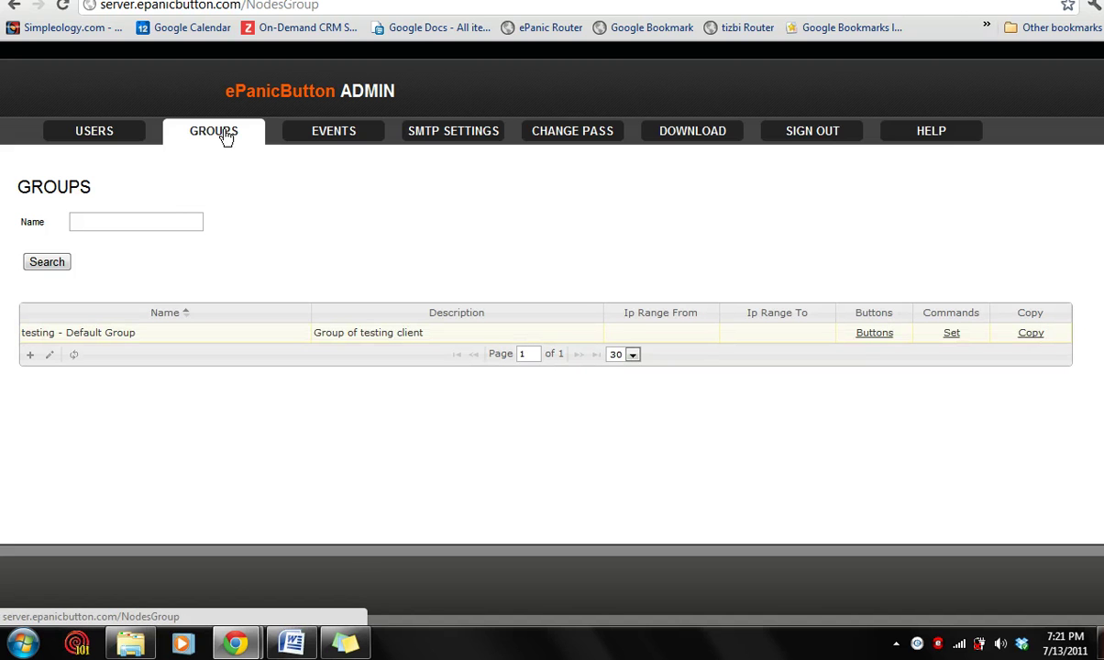
left_click(51, 359)
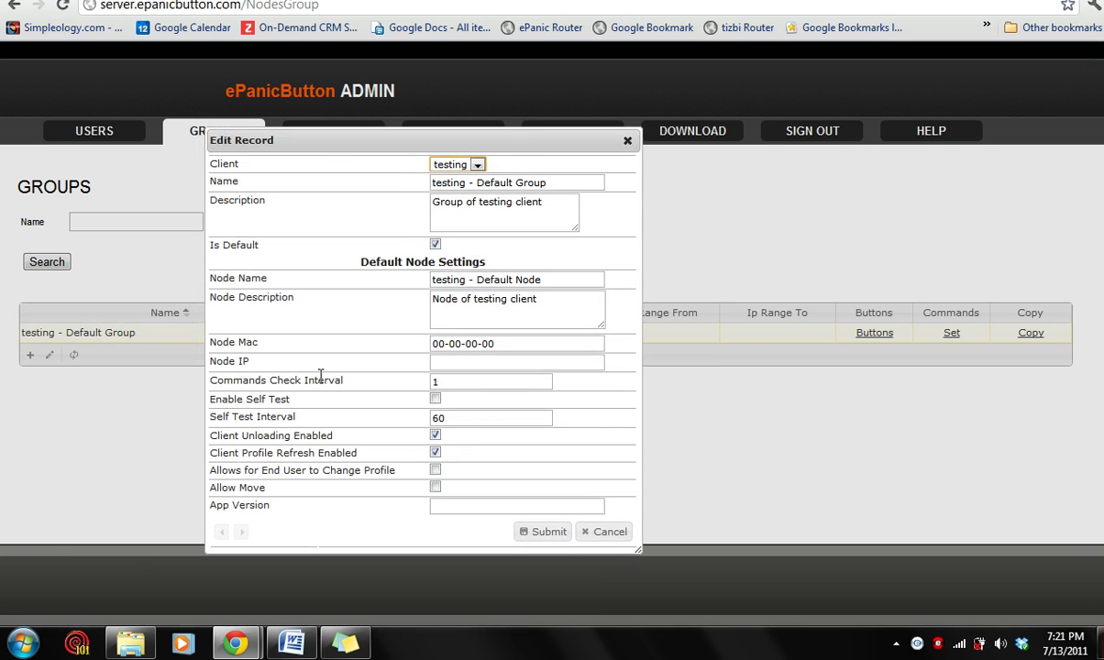
double_click(339, 382)
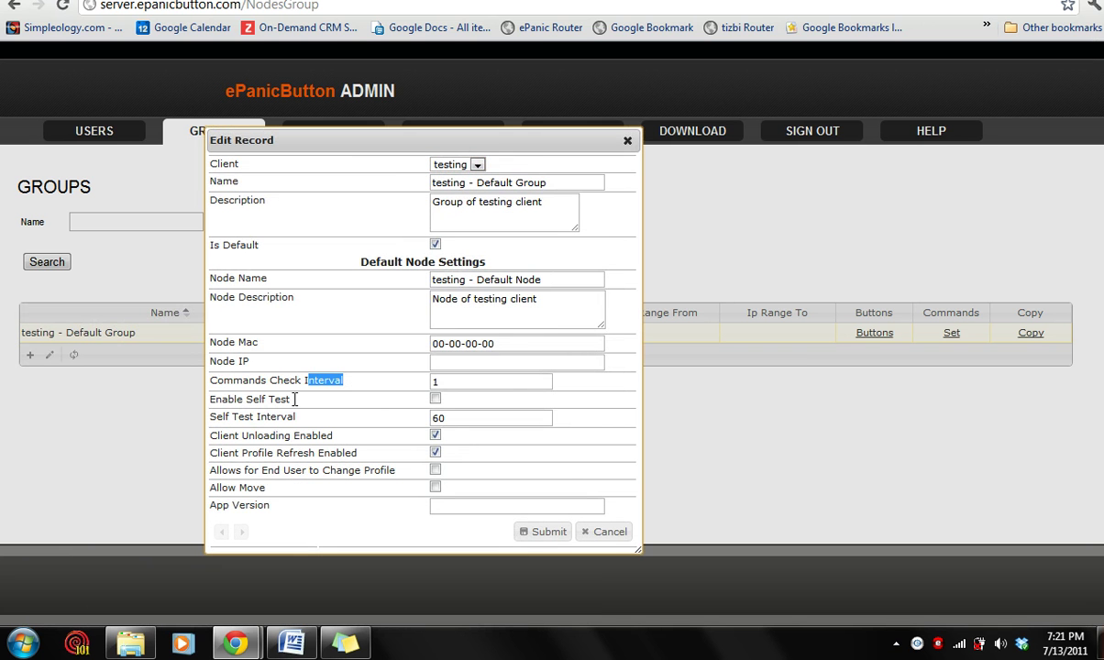
left_click_drag(252, 401, 220, 437)
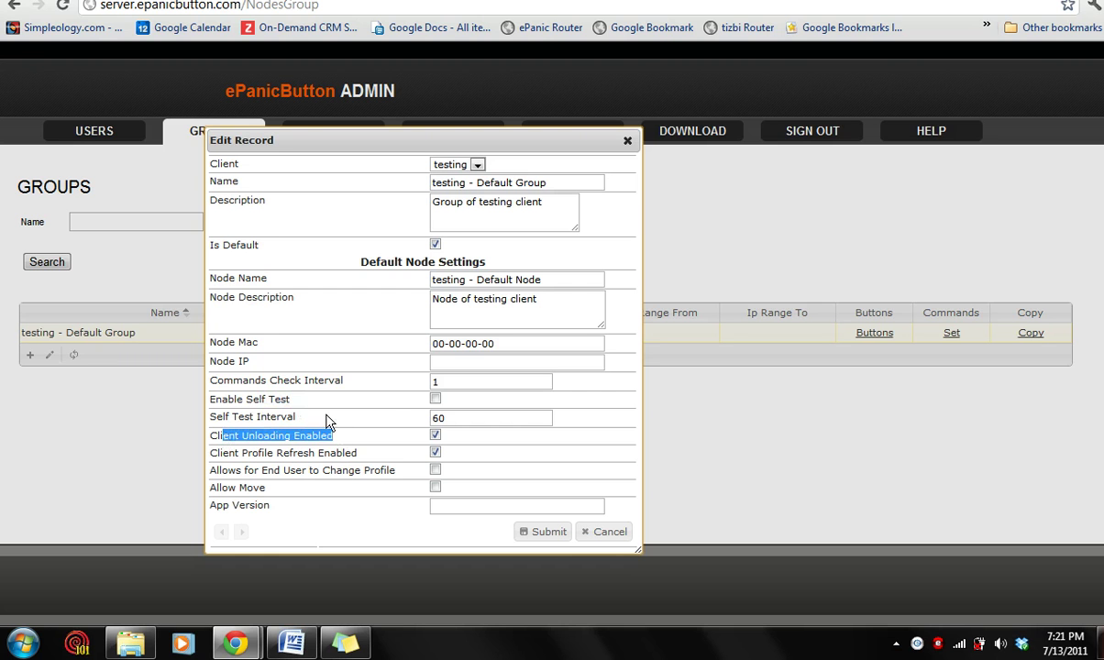
left_click(607, 532)
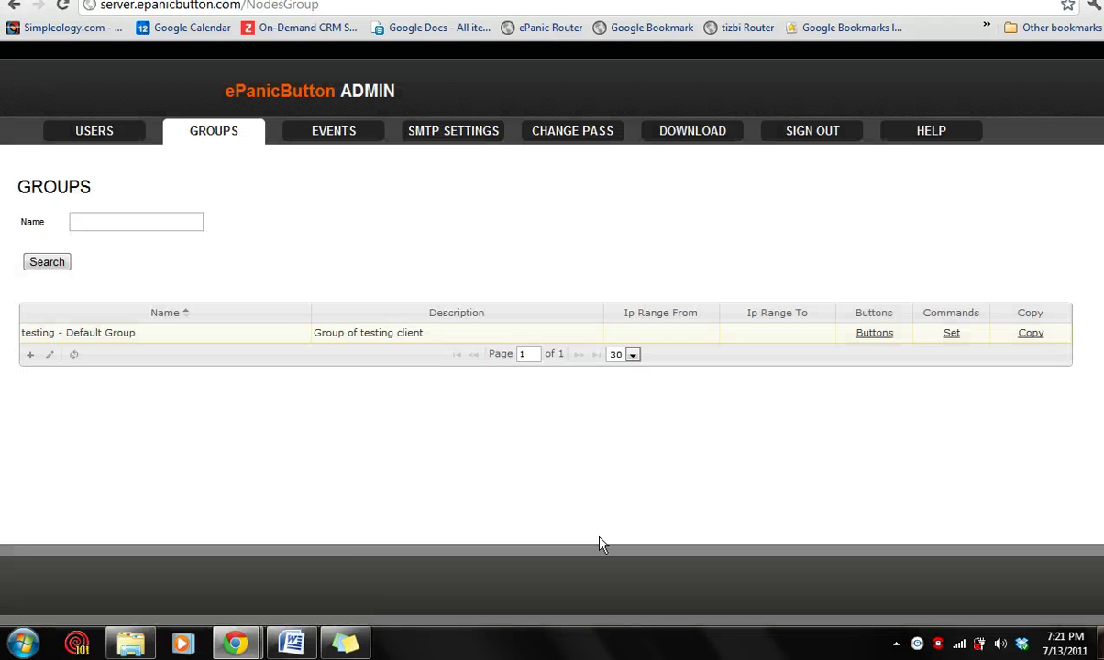